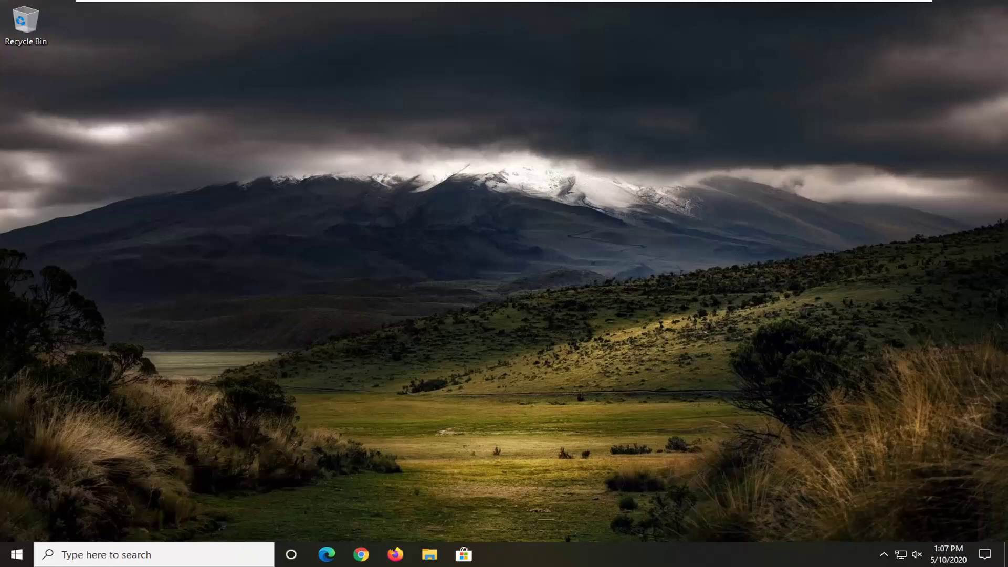
Step: Find regedit from the Start menu and run Registry Editor as administrator
left_click(13, 556)
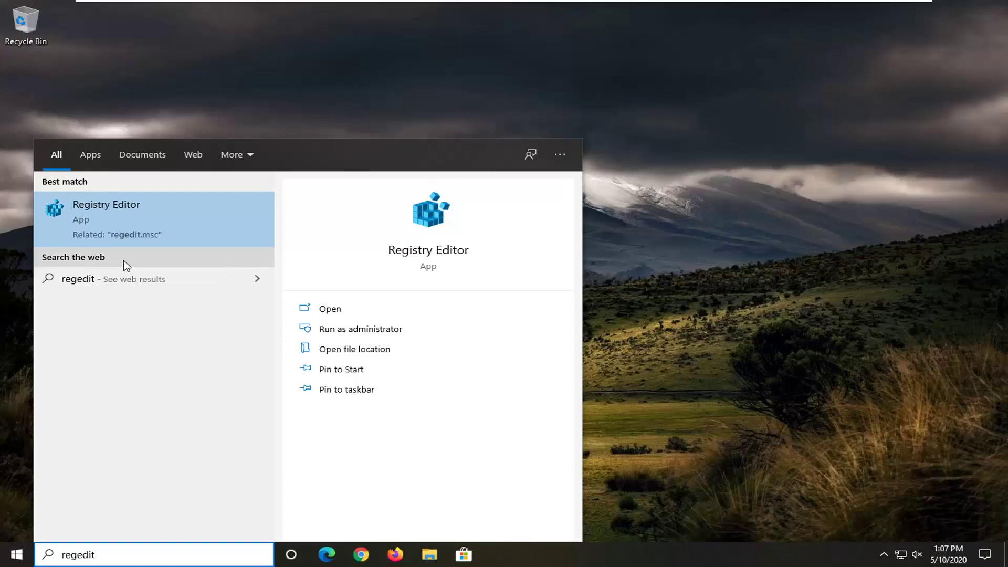
right_click(102, 216)
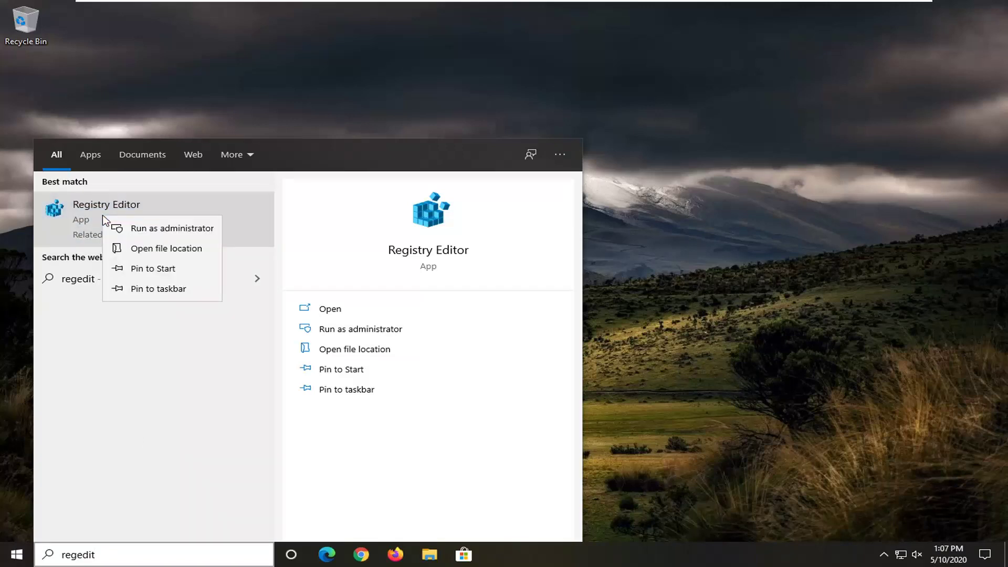
left_click(155, 228)
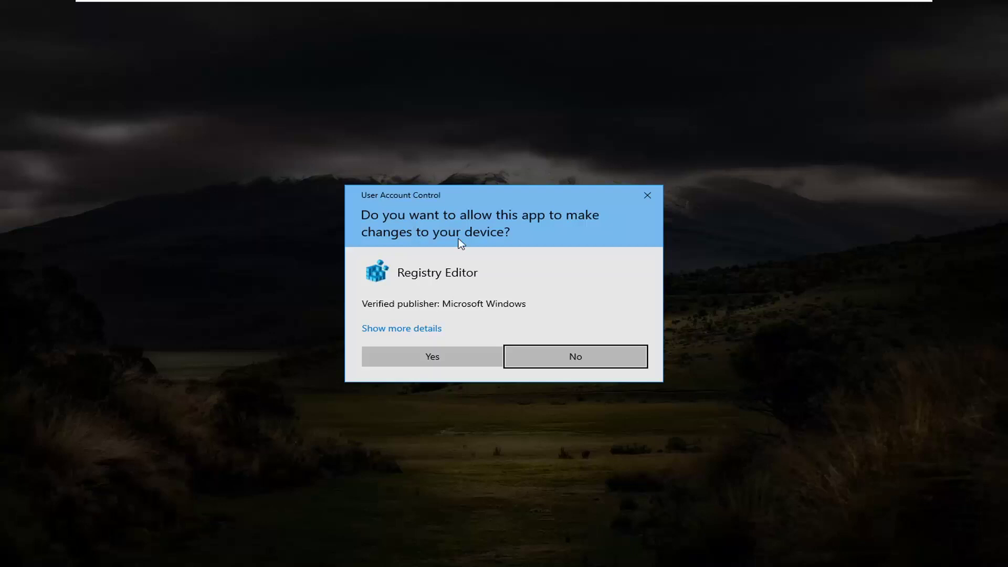
Step: Approve the admin prompt, then open the Export Registry File dialog and cancel it unsaved
left_click(442, 363)
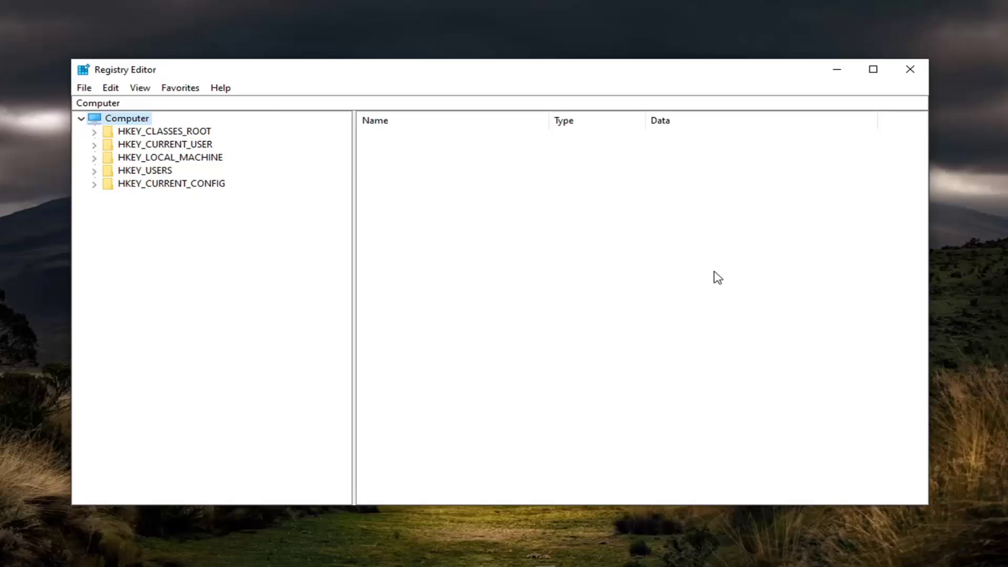
left_click(84, 90)
left_click(106, 121)
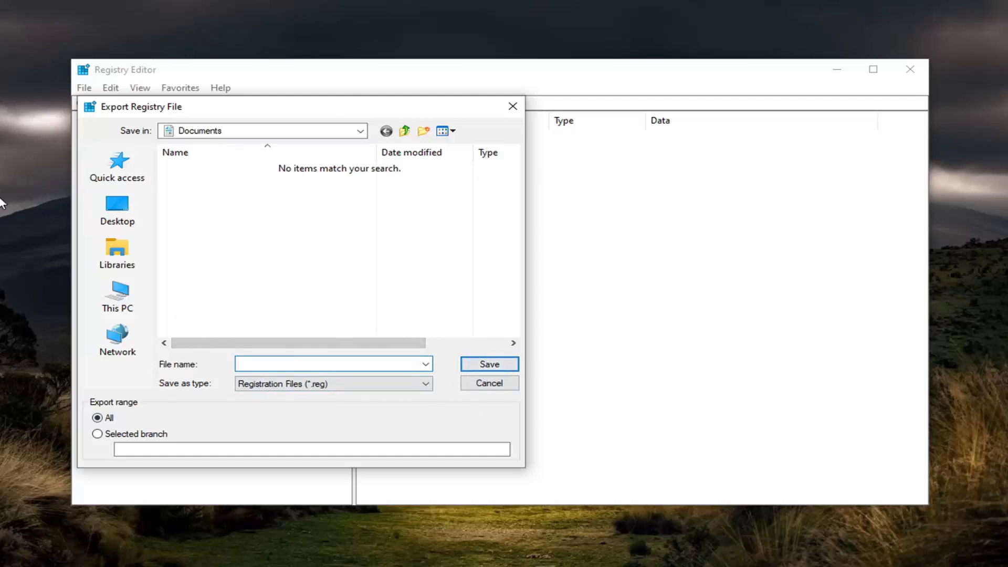
left_click(232, 132)
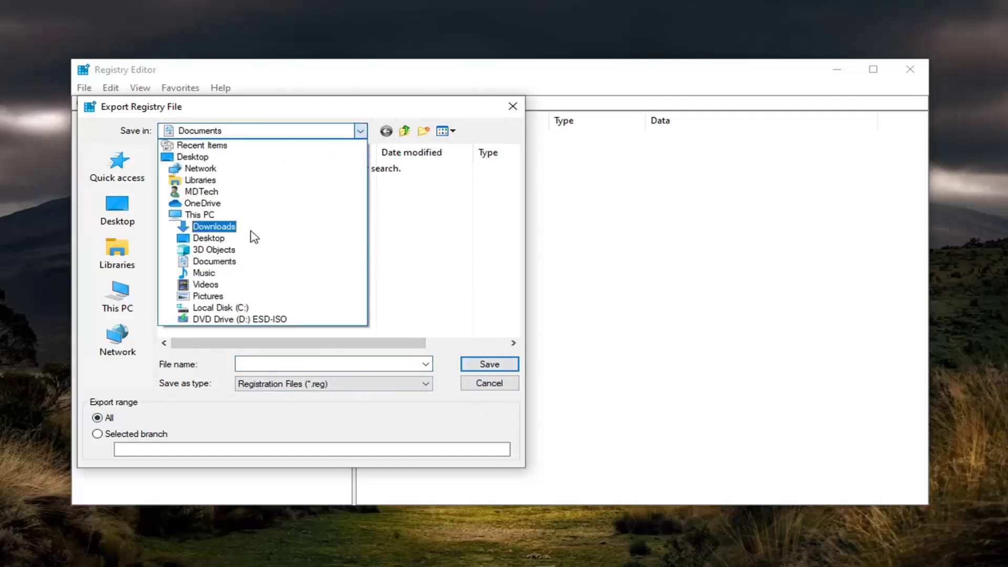
left_click(396, 115)
left_click(488, 385)
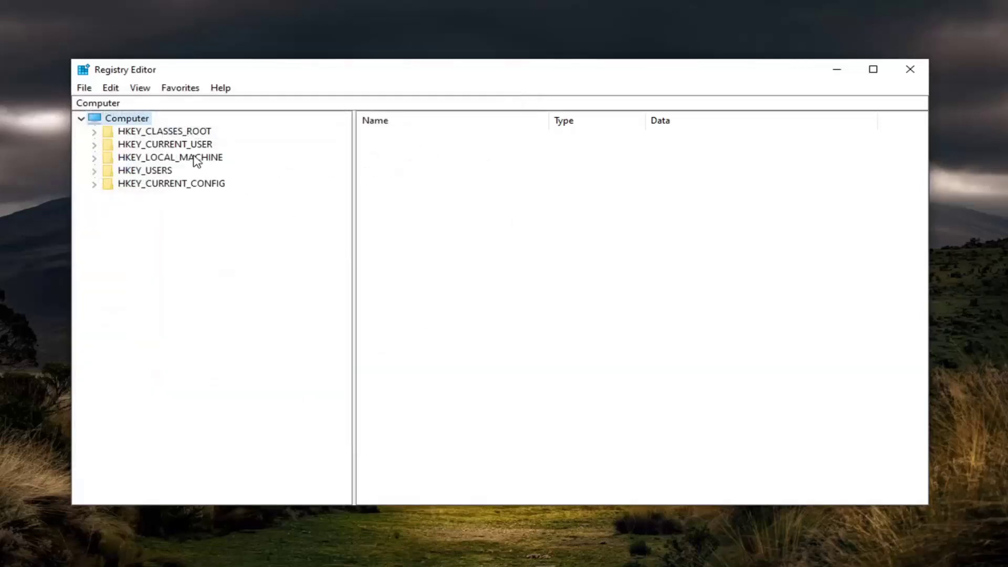
Step: Open the Import Registry File dialog and dismiss it without importing anything
left_click(85, 88)
left_click(108, 104)
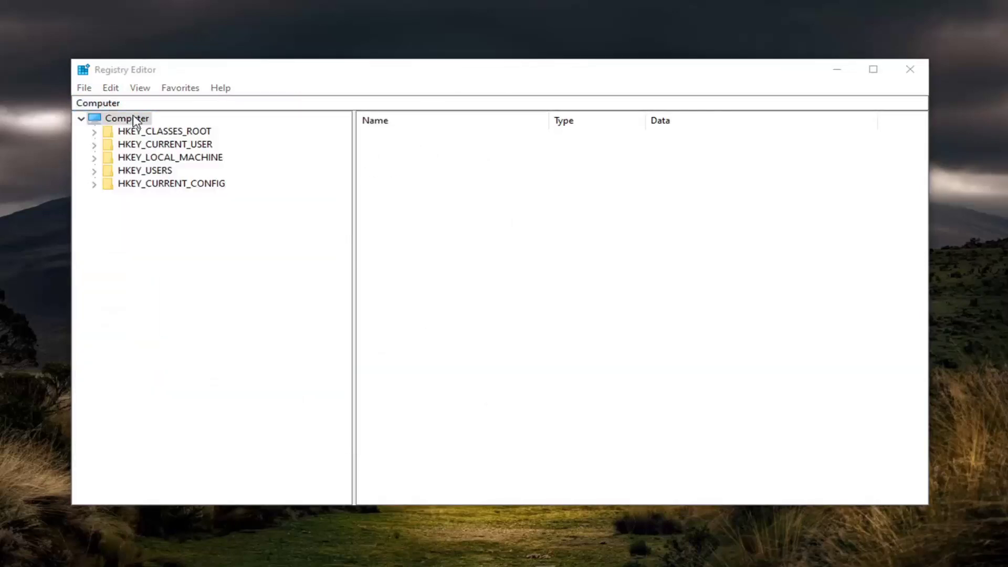
left_click(608, 419)
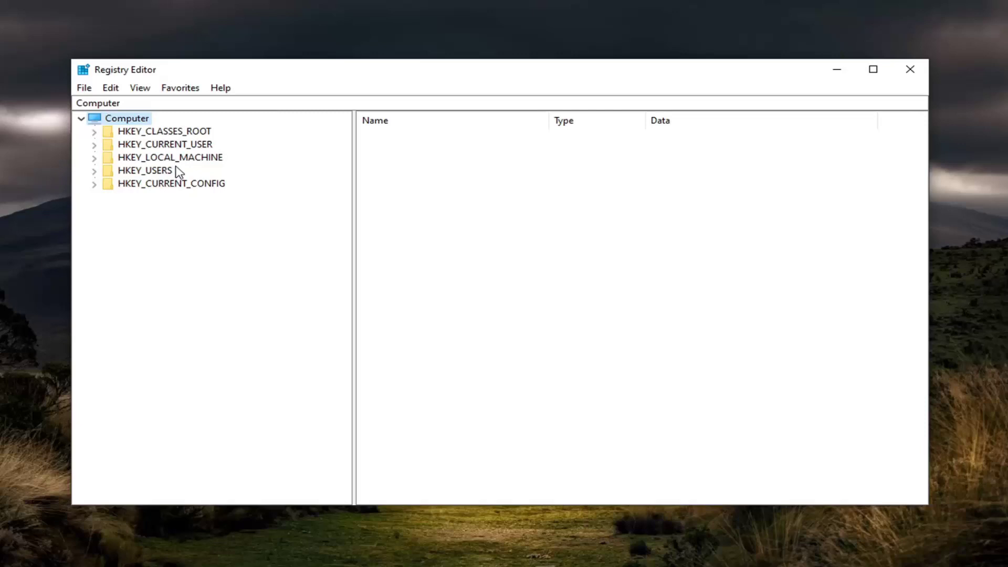
Step: Expand HKEY_LOCAL_MACHINE > SOFTWARE > Policies > Microsoft in the key tree
left_click(200, 157)
double_click(201, 164)
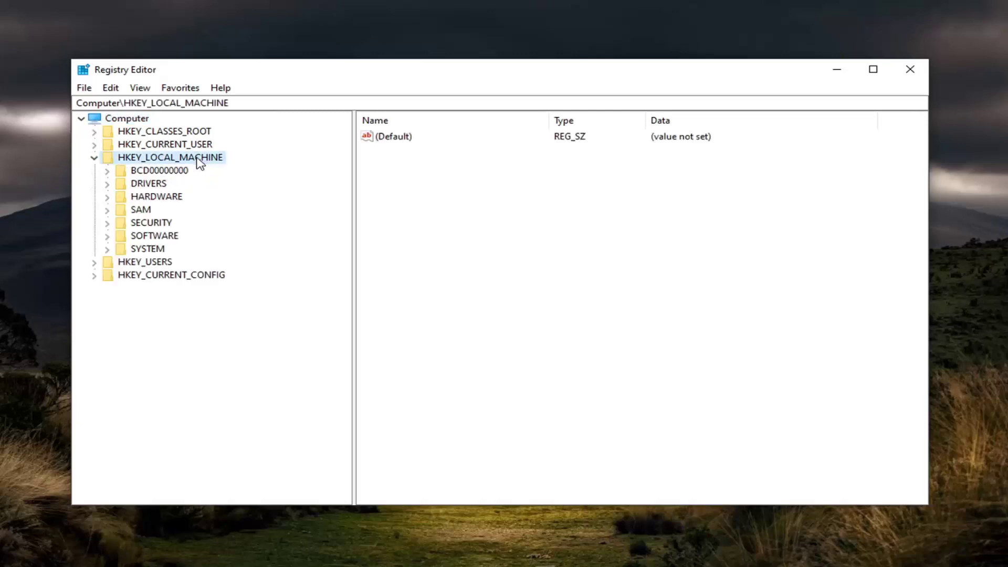
double_click(160, 236)
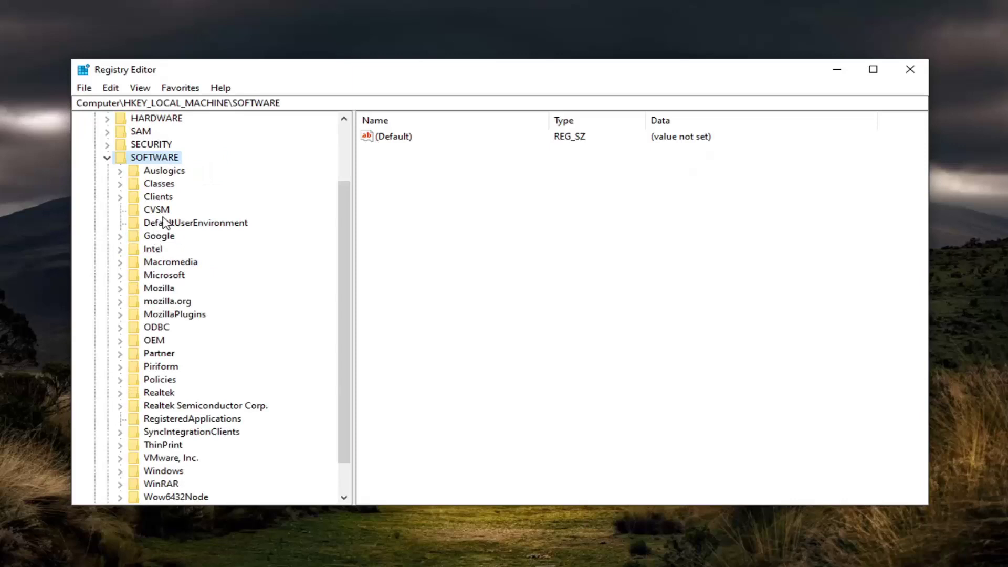
double_click(159, 380)
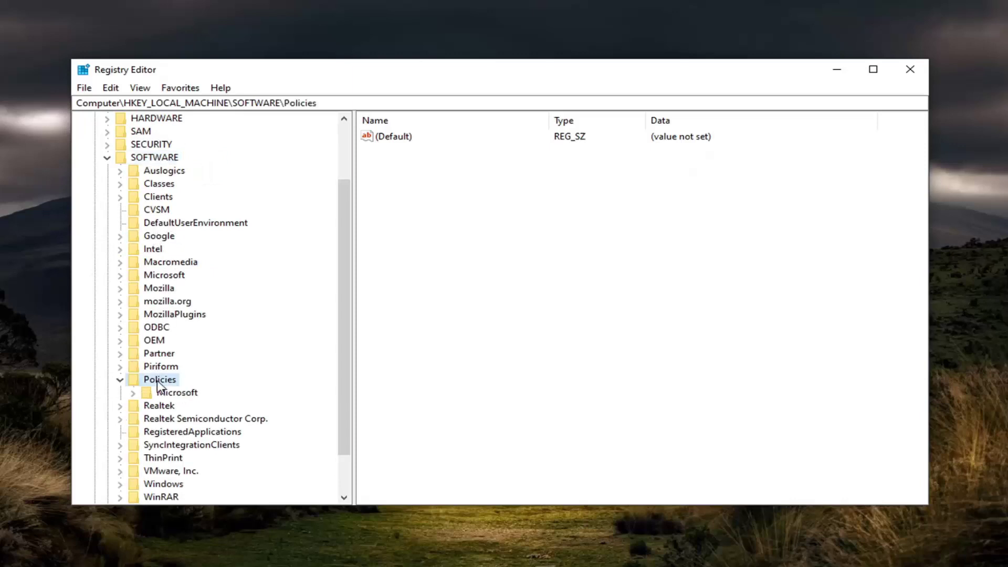
double_click(167, 394)
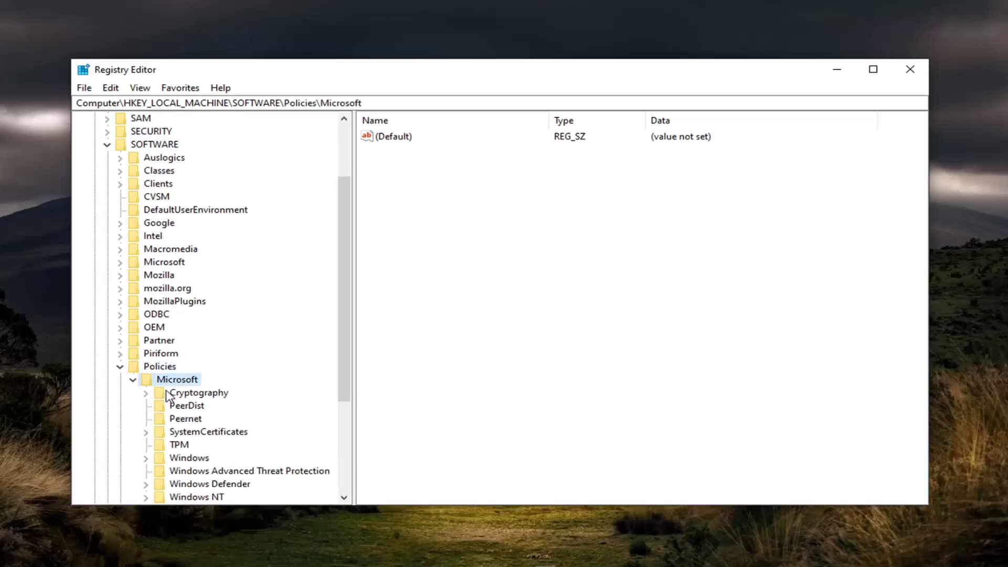
scroll(205, 402, "down", 2)
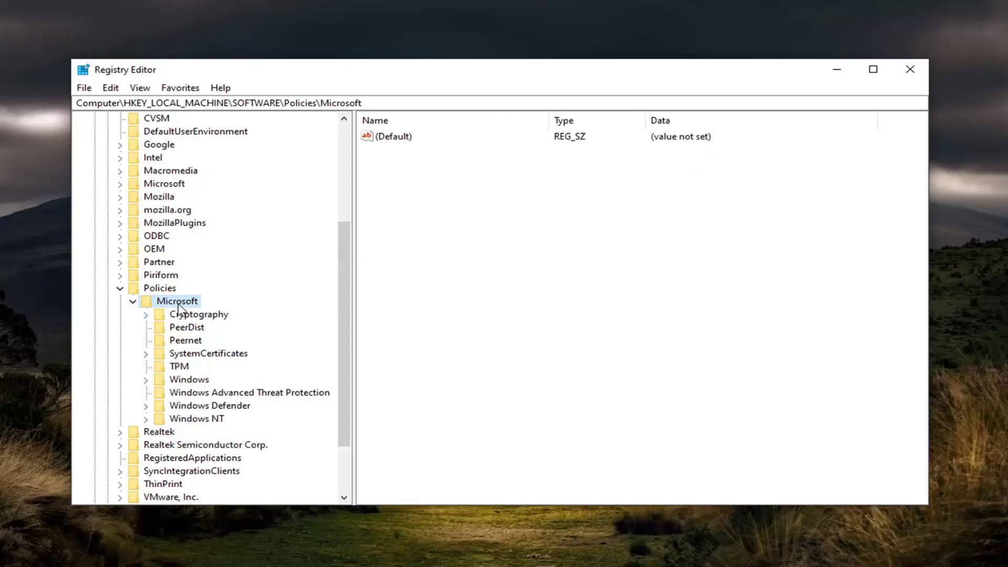
Step: Create a new key named Edge under HKEY_LOCAL_MACHINE\SOFTWARE\Policies\Microsoft
right_click(194, 302)
mouse_move(247, 334)
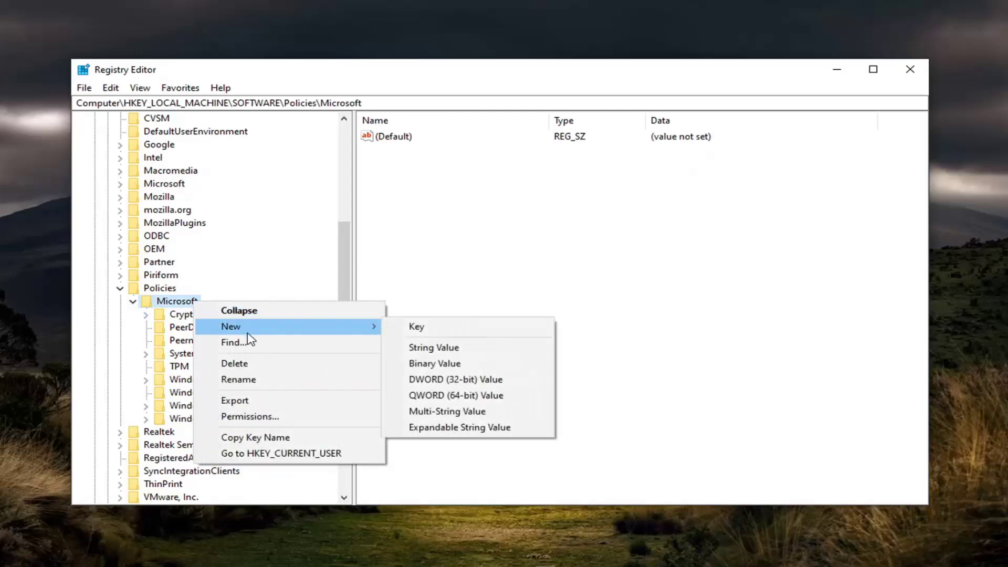
left_click(464, 330)
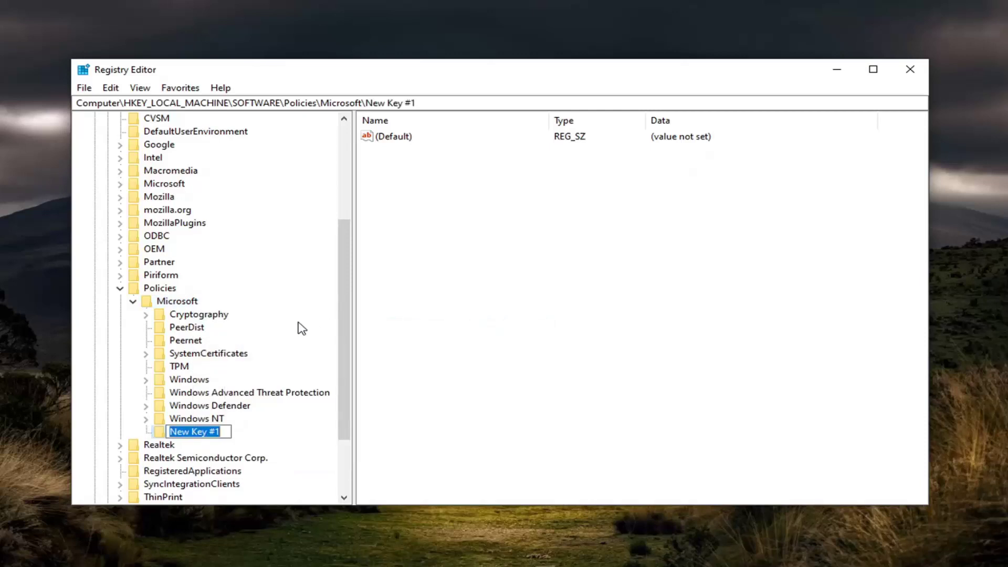
type("Edge")
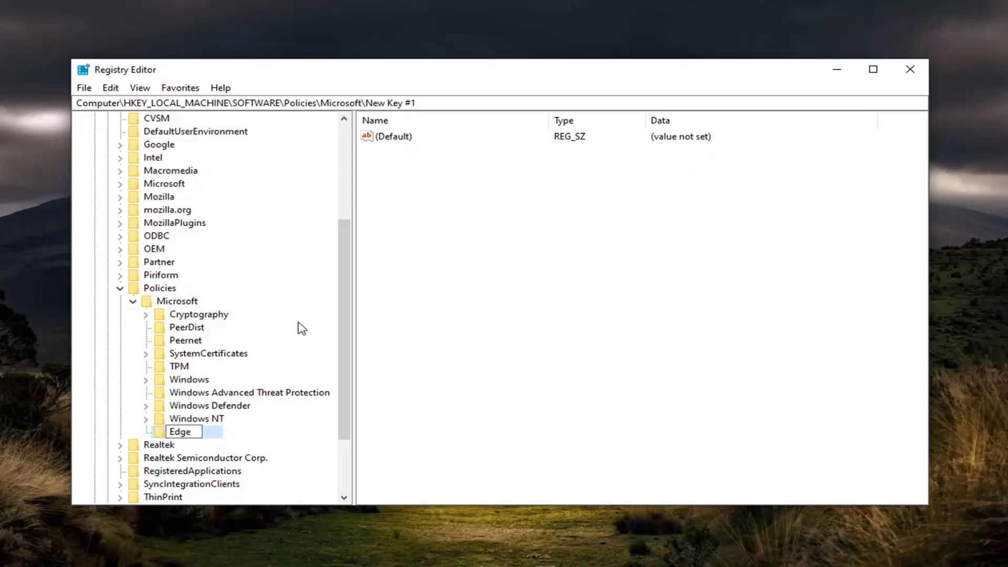
key("Return")
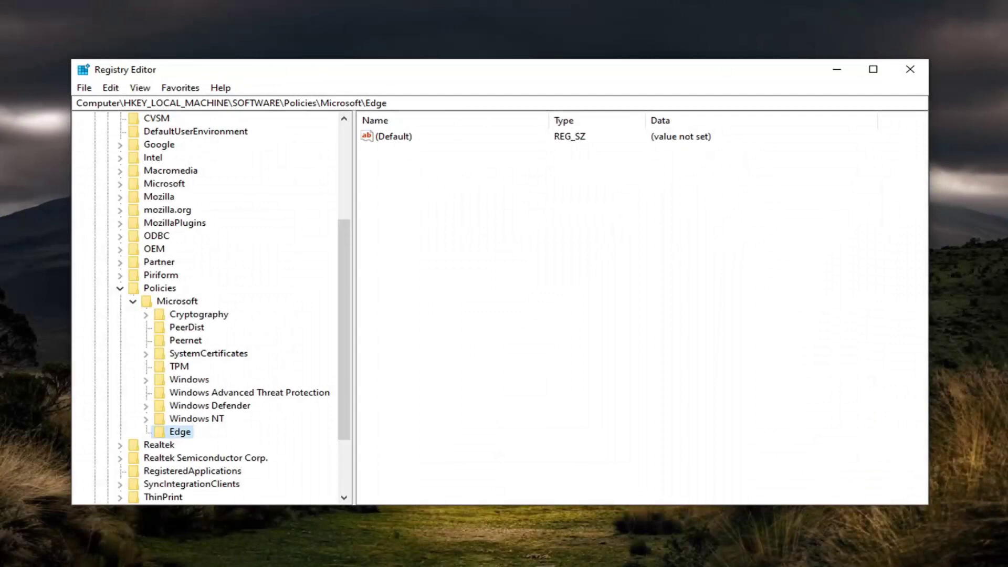
Step: Add a DWORD (32-bit) value named RendererCodeIntegrityEnabled to the Edge key, fixing a typo
left_click(428, 196)
right_click(414, 166)
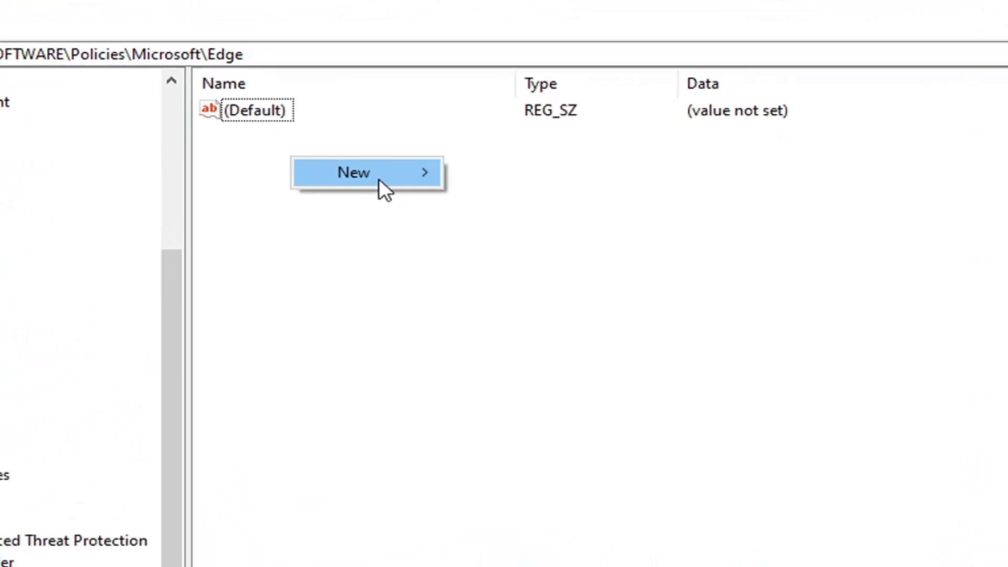
mouse_move(380, 179)
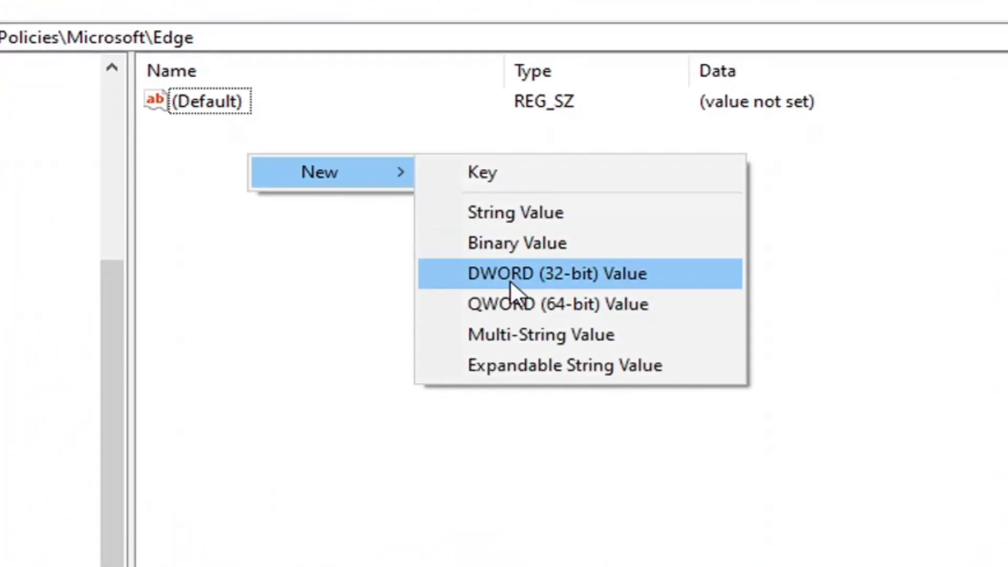
left_click(516, 274)
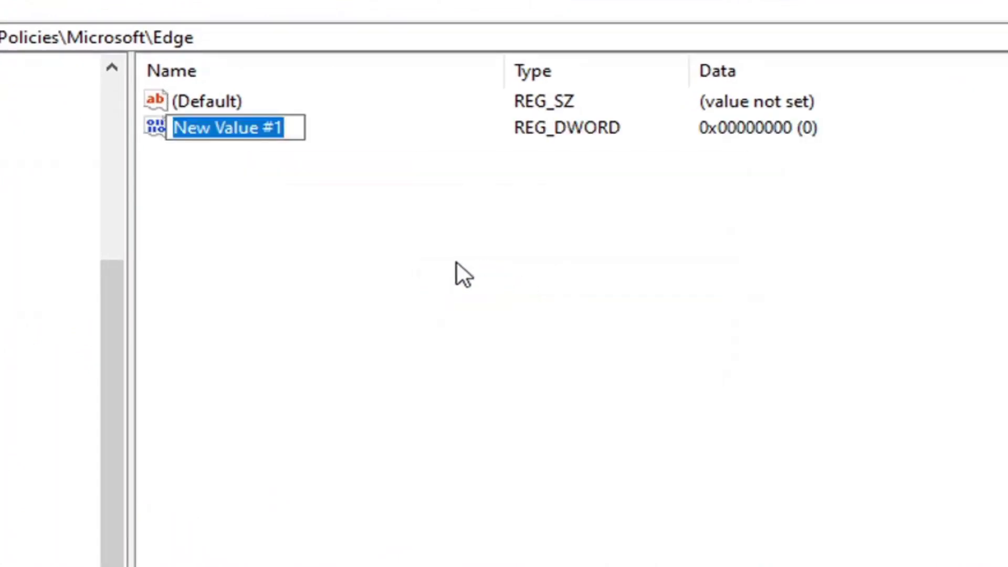
type("R")
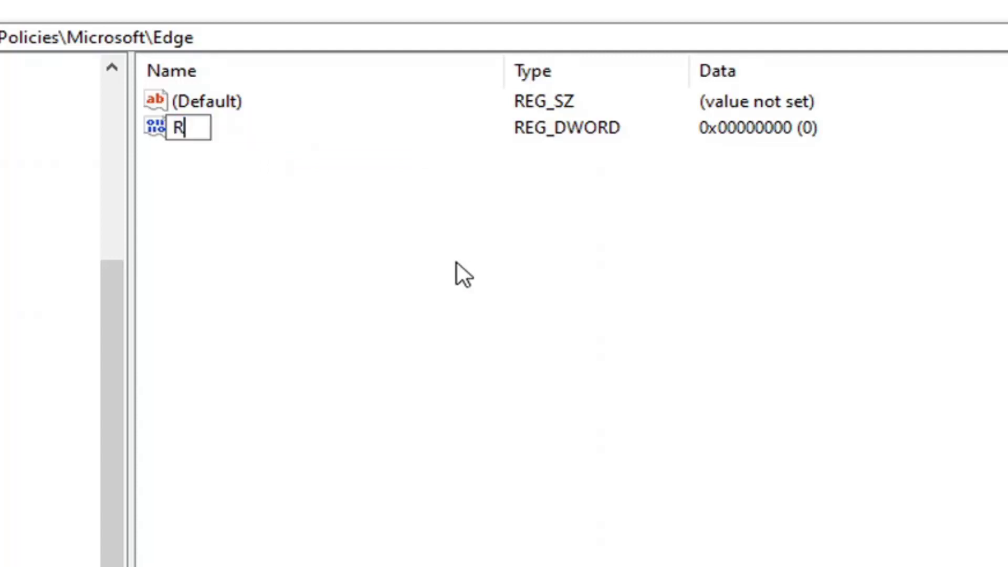
type("ender")
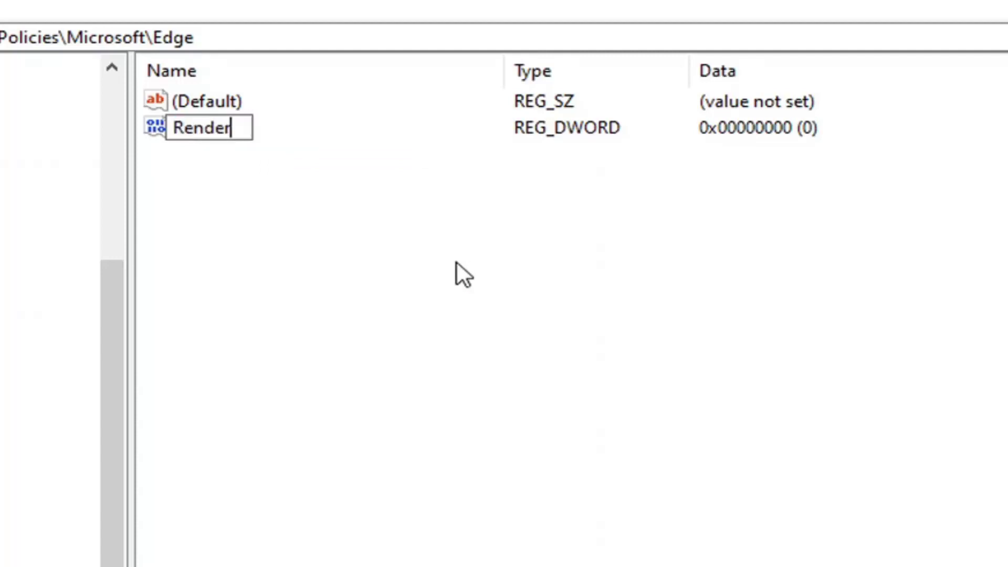
type("er")
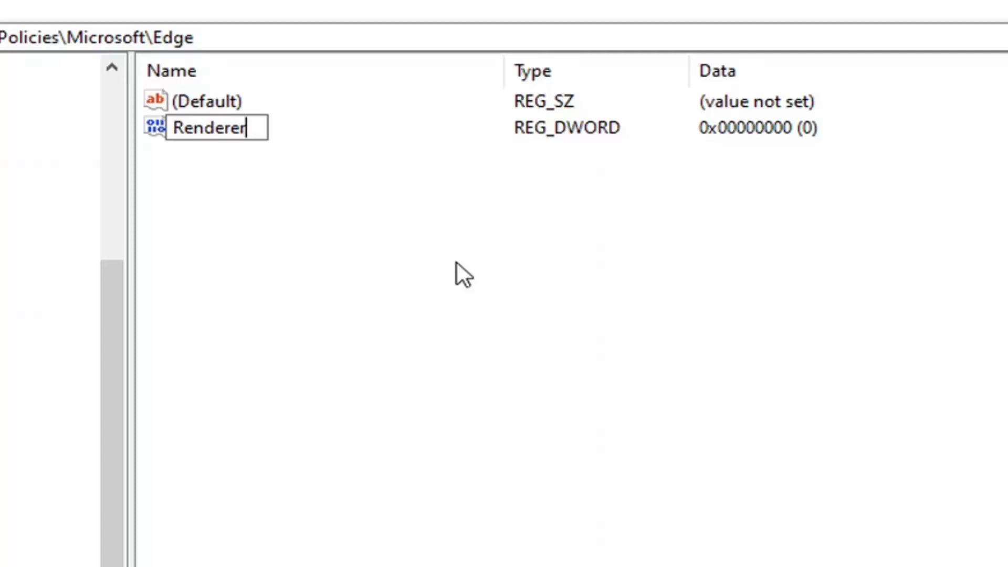
type("CodeI")
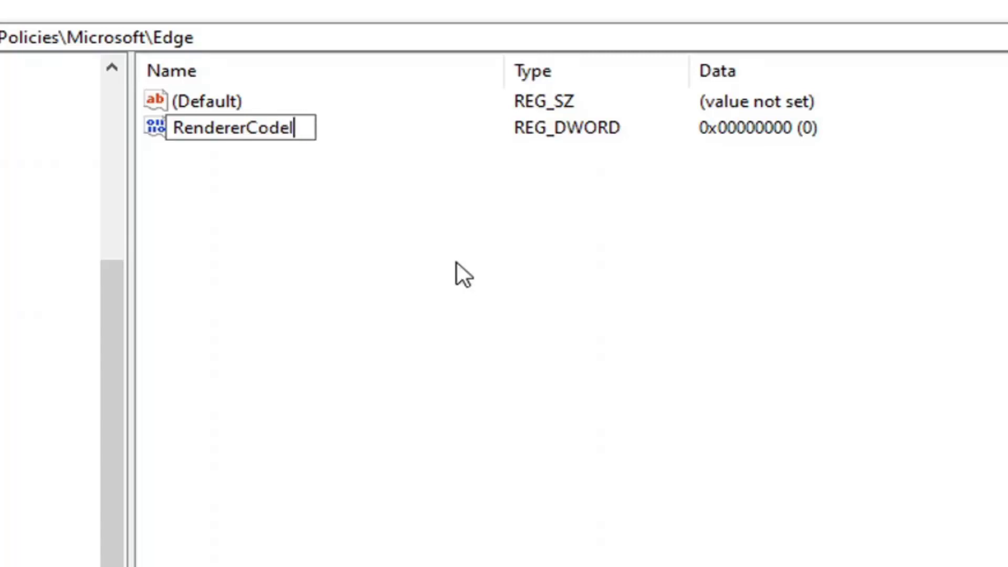
type("ntegrityEnas")
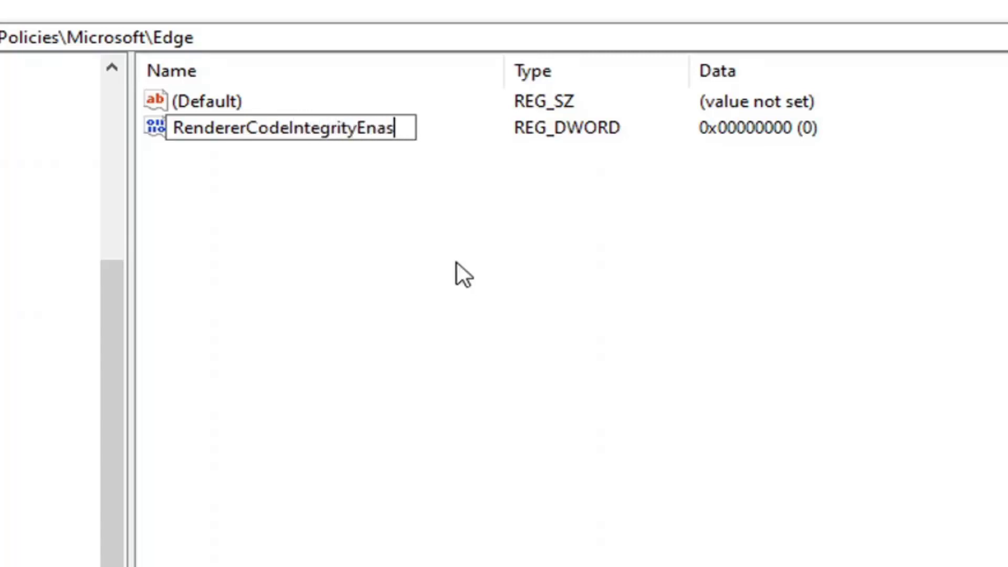
key("BackSpace")
type("bled")
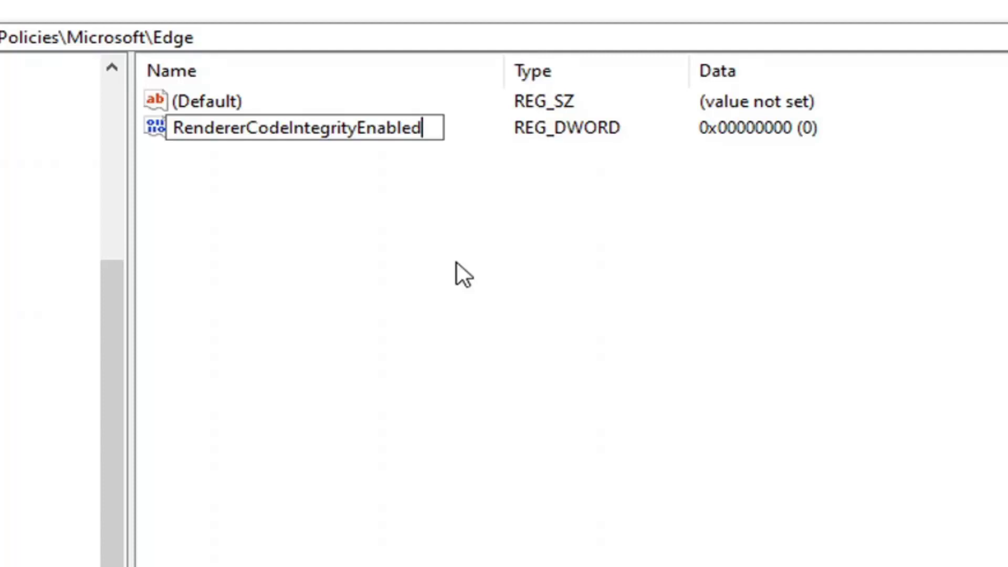
key("Return")
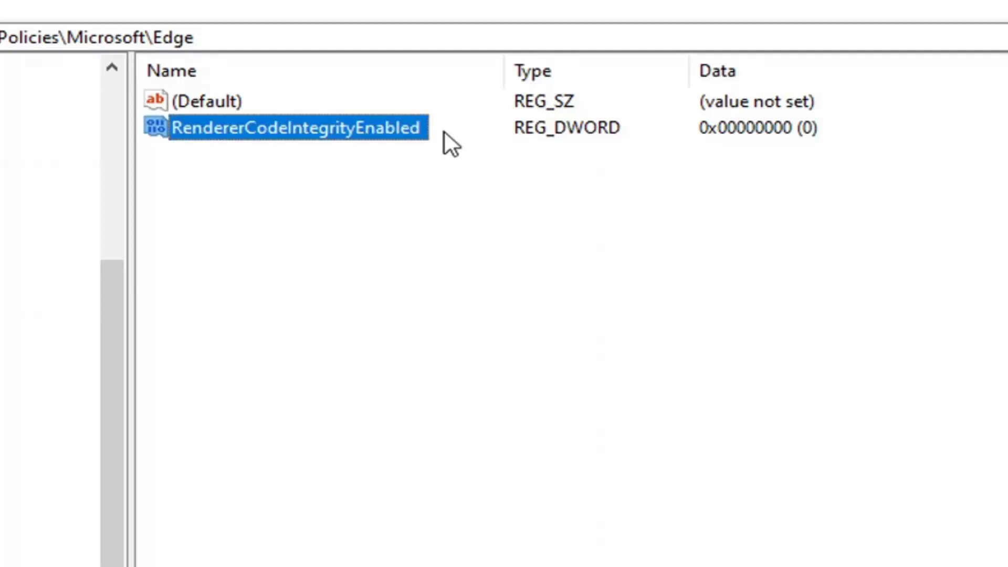
Step: Confirm RendererCodeIntegrityEnabled's data stays 0, collapse the HKEY_LOCAL_MACHINE tree, and close Registry Editor
double_click(387, 130)
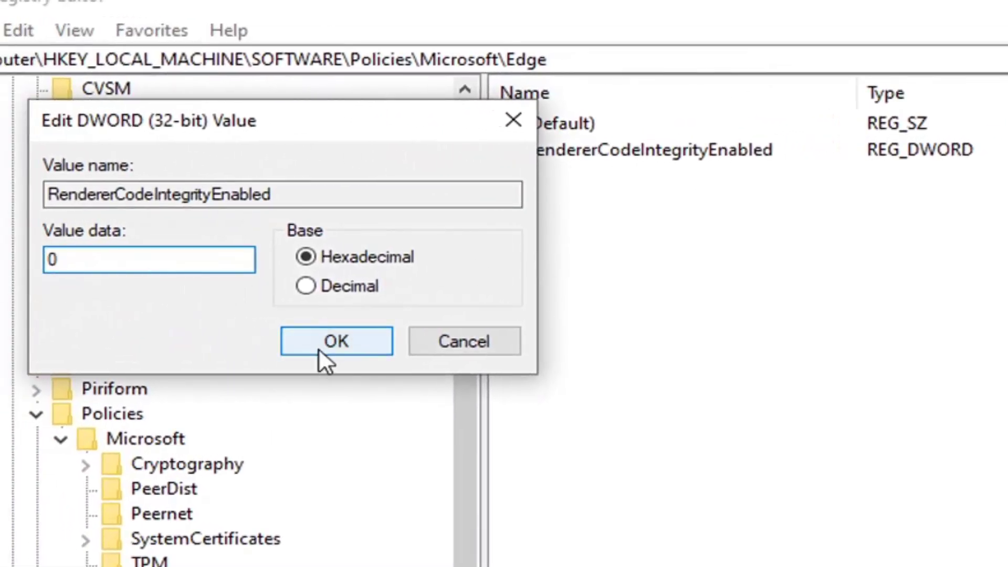
left_click(336, 342)
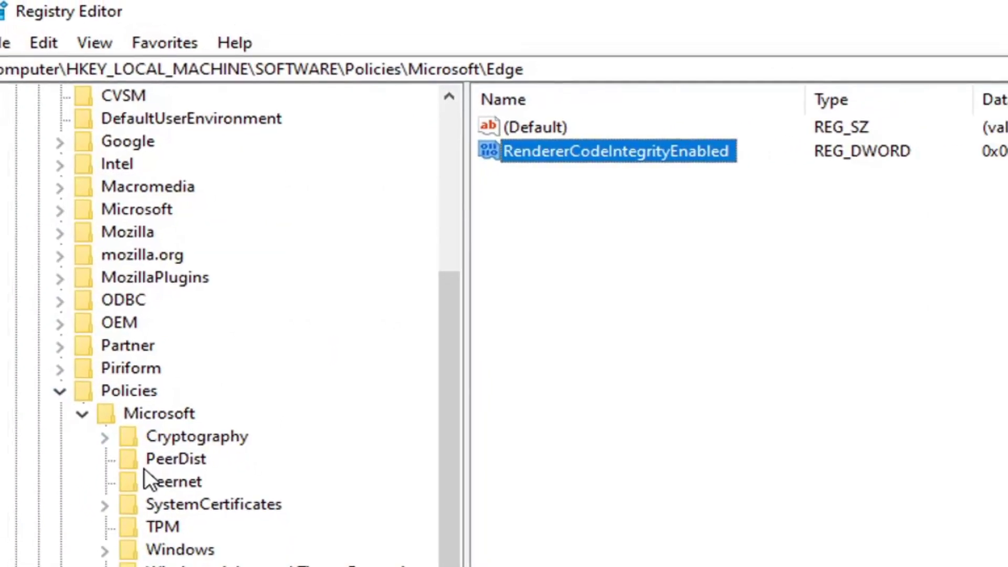
left_click(60, 440)
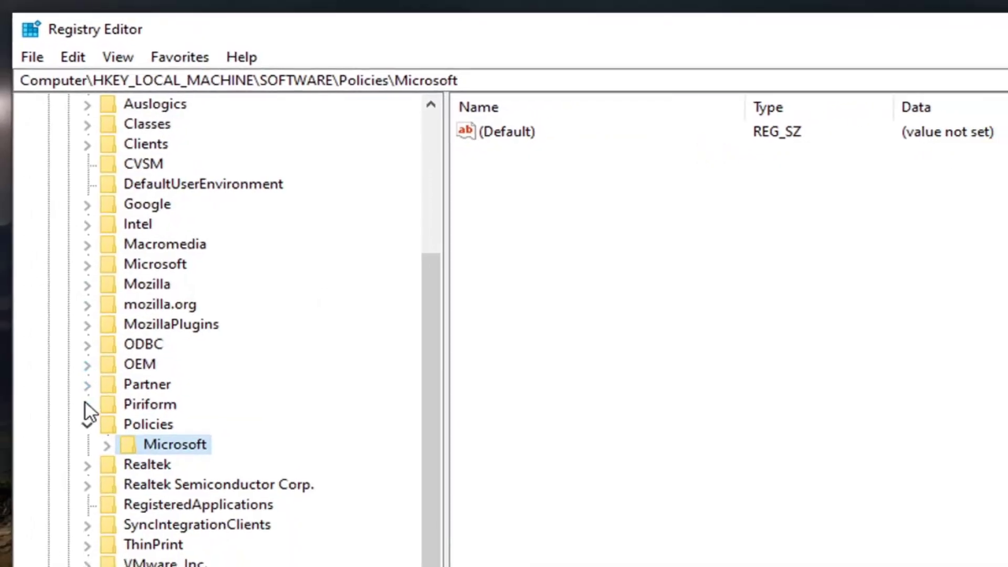
left_click(87, 423)
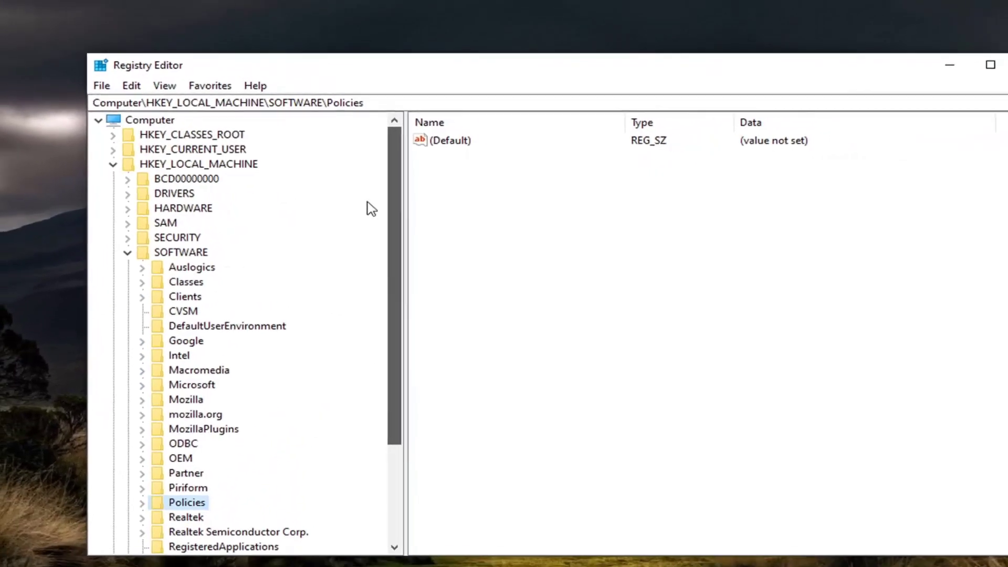
left_click(127, 252)
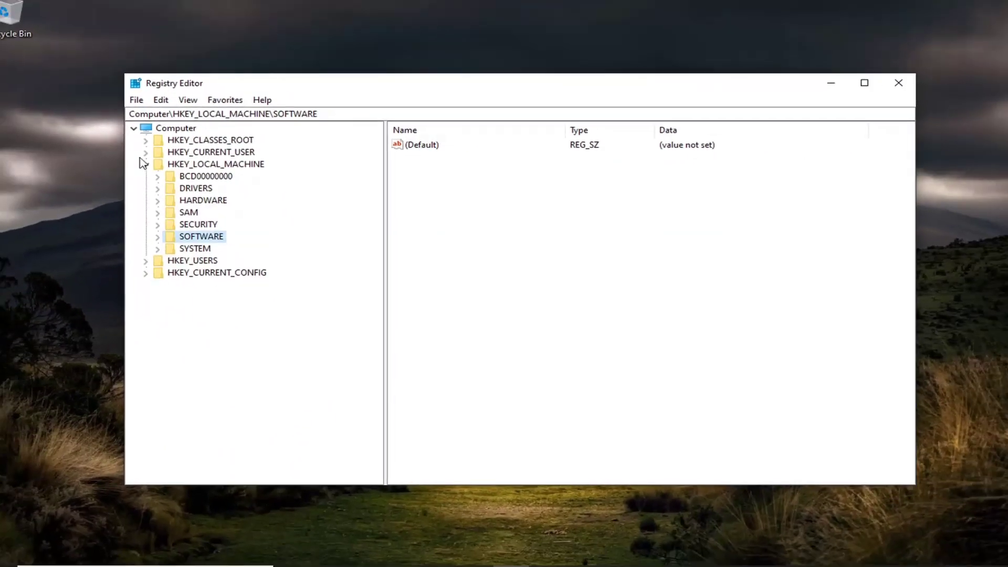
left_click(112, 164)
left_click(157, 120)
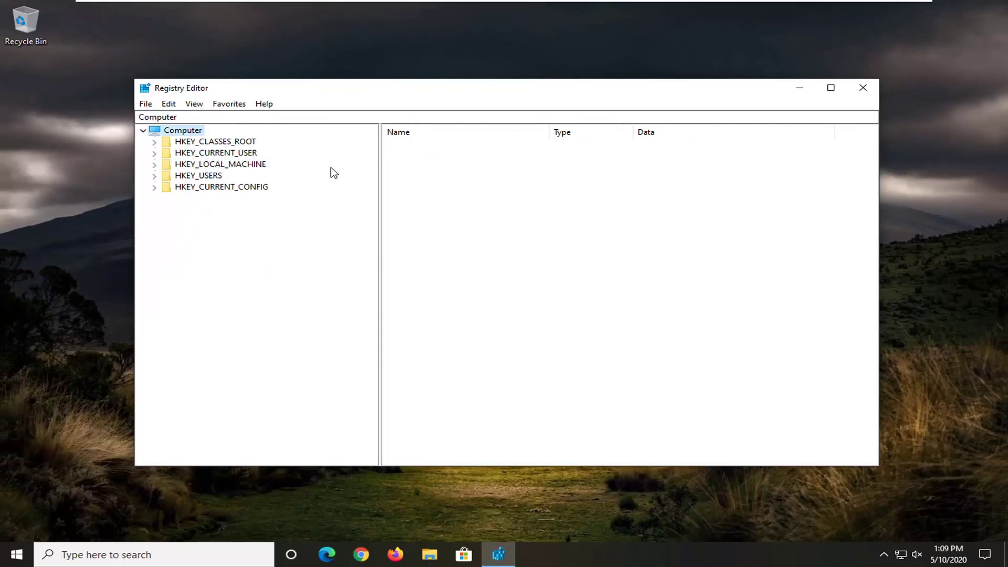
left_click(864, 87)
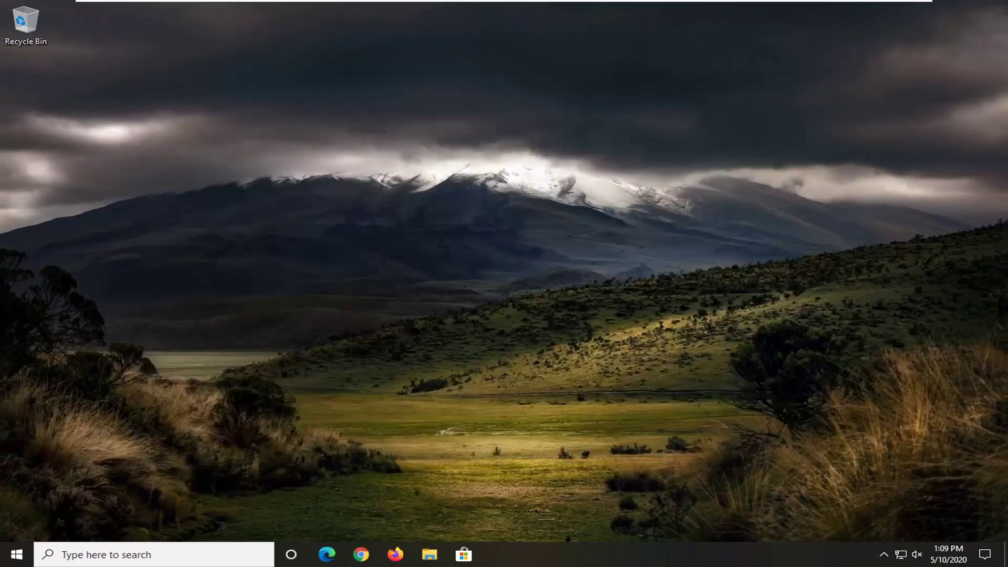